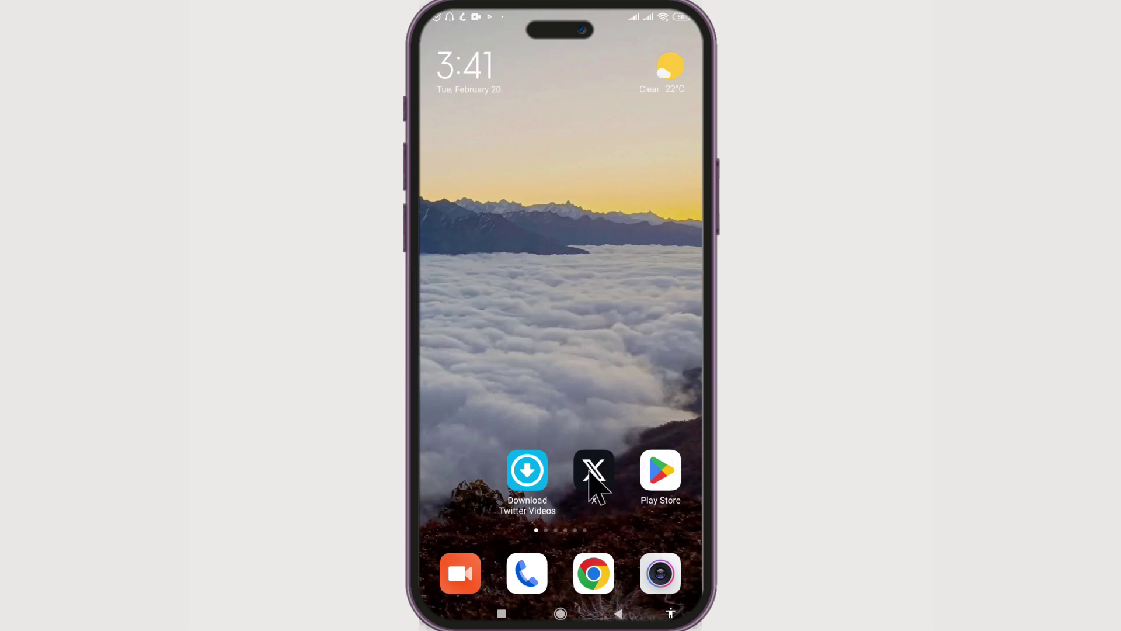
Step: Launch X and close the Google 'Choose an account' sheet to reveal the welcome screen
{"action": "left_click", "coordinate": [593, 474]}
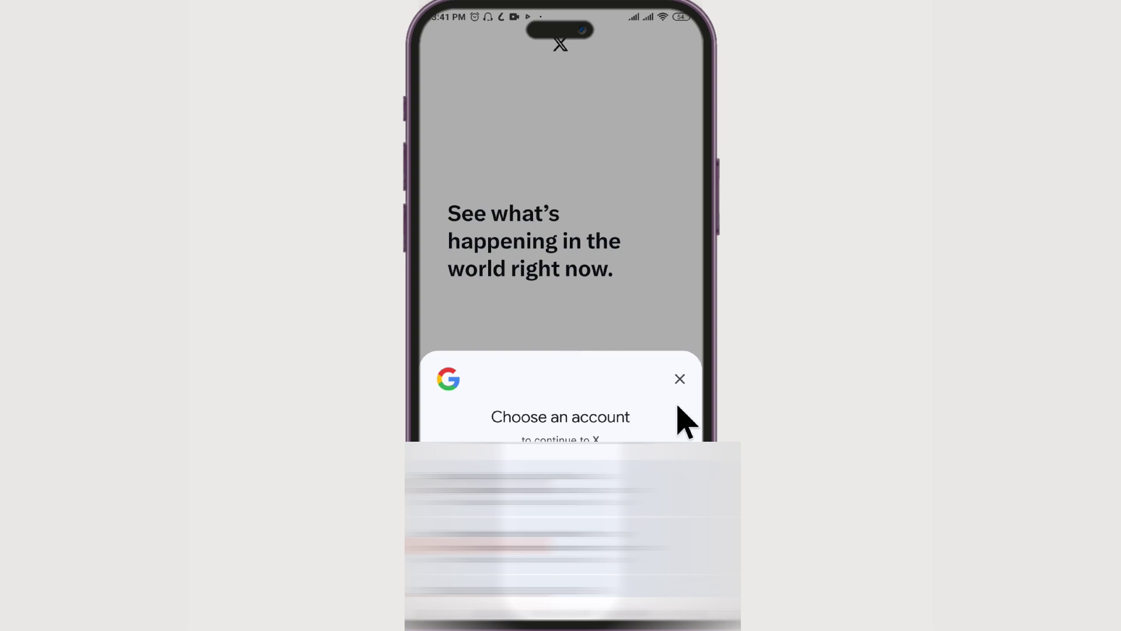
{"action": "left_click", "coordinate": [680, 379]}
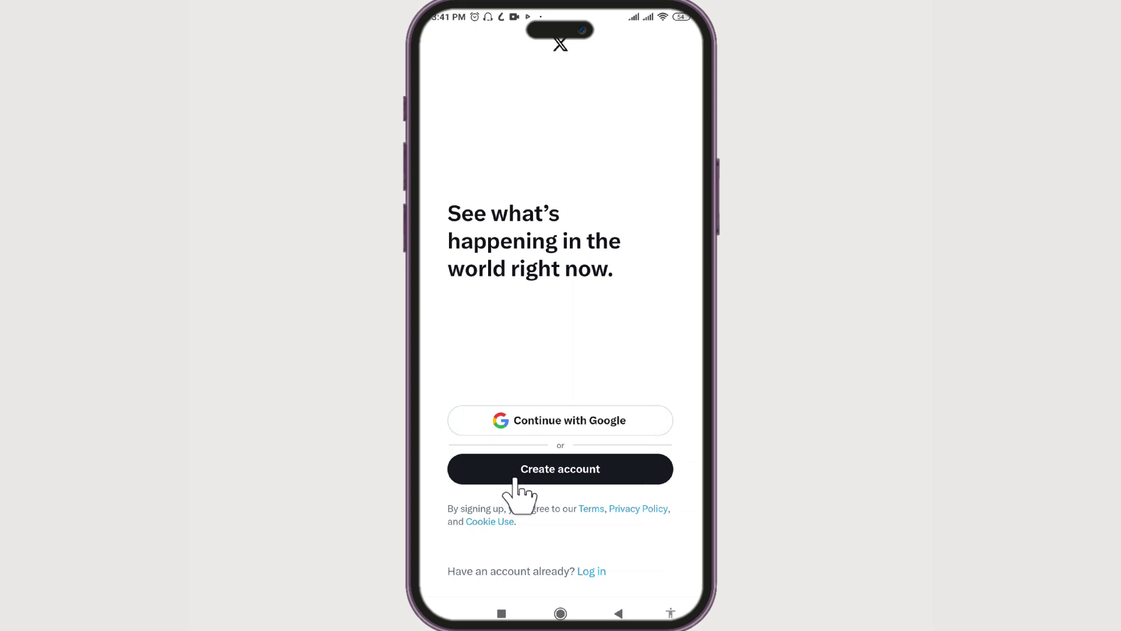
Step: Create an account in English with name, e-mail and a January 20, 2004 birth date
{"action": "left_click", "coordinate": [565, 475]}
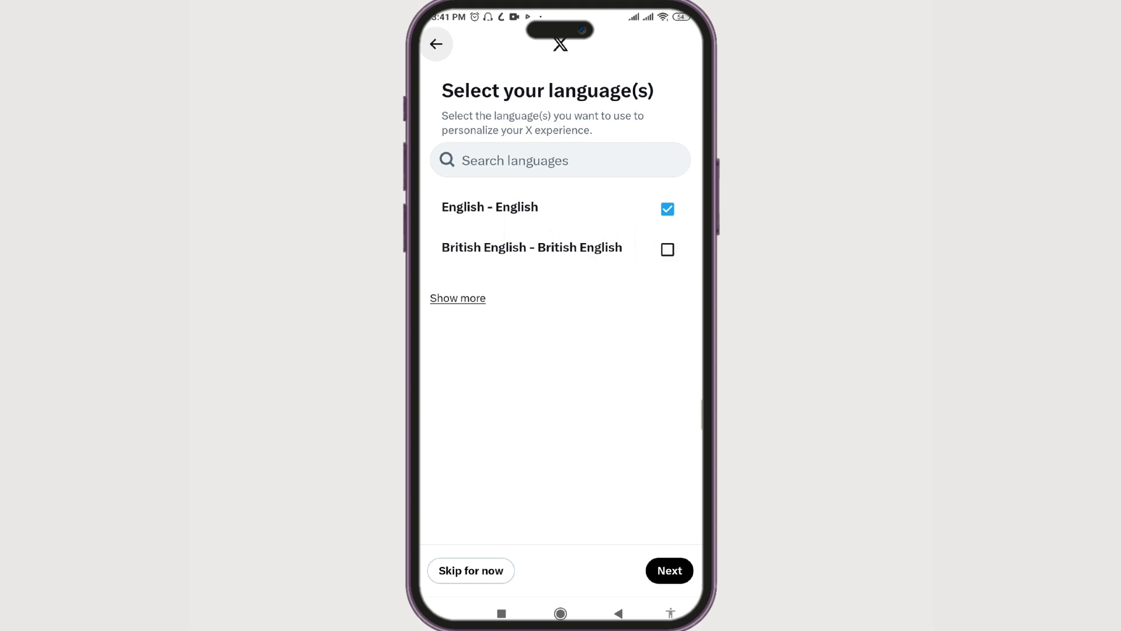
{"action": "left_click", "coordinate": [666, 575]}
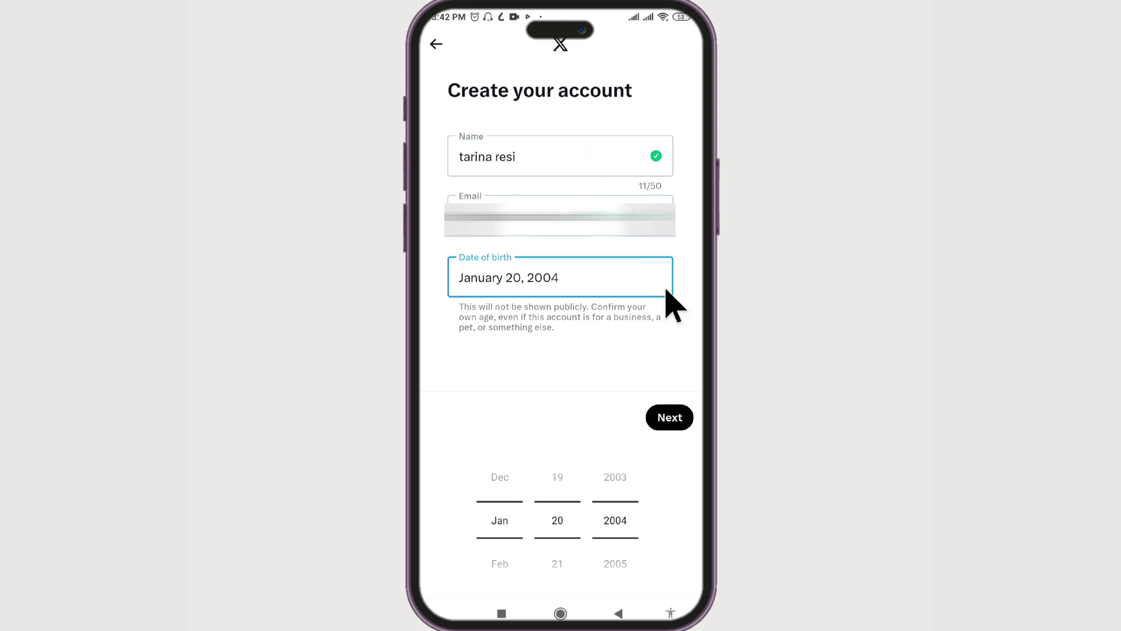
{"action": "left_click", "coordinate": [669, 418]}
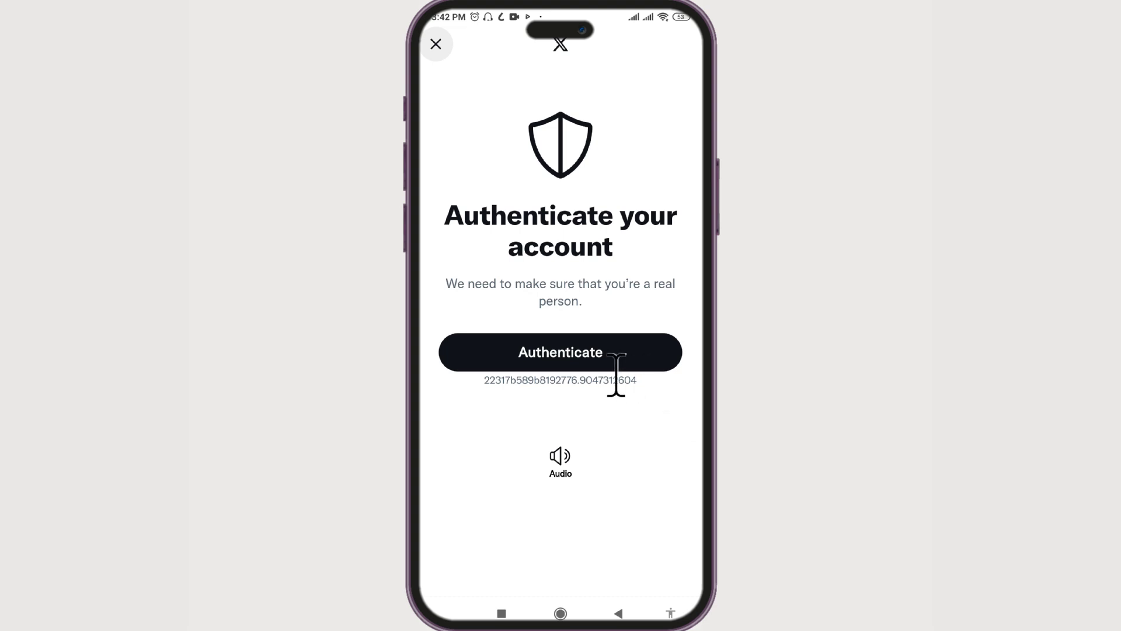
Step: Pass the human check by submitting the dice image that sums to 22
{"action": "left_click", "coordinate": [549, 356]}
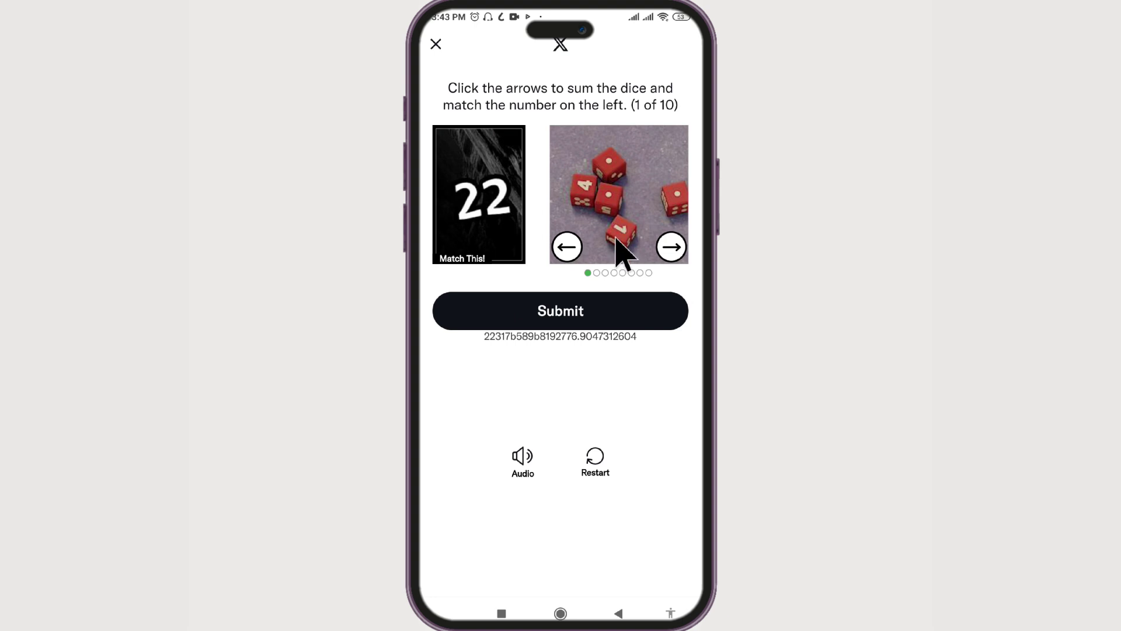
{"action": "left_click", "coordinate": [672, 247]}
{"action": "left_click", "coordinate": [671, 246]}
{"action": "left_click", "coordinate": [672, 247]}
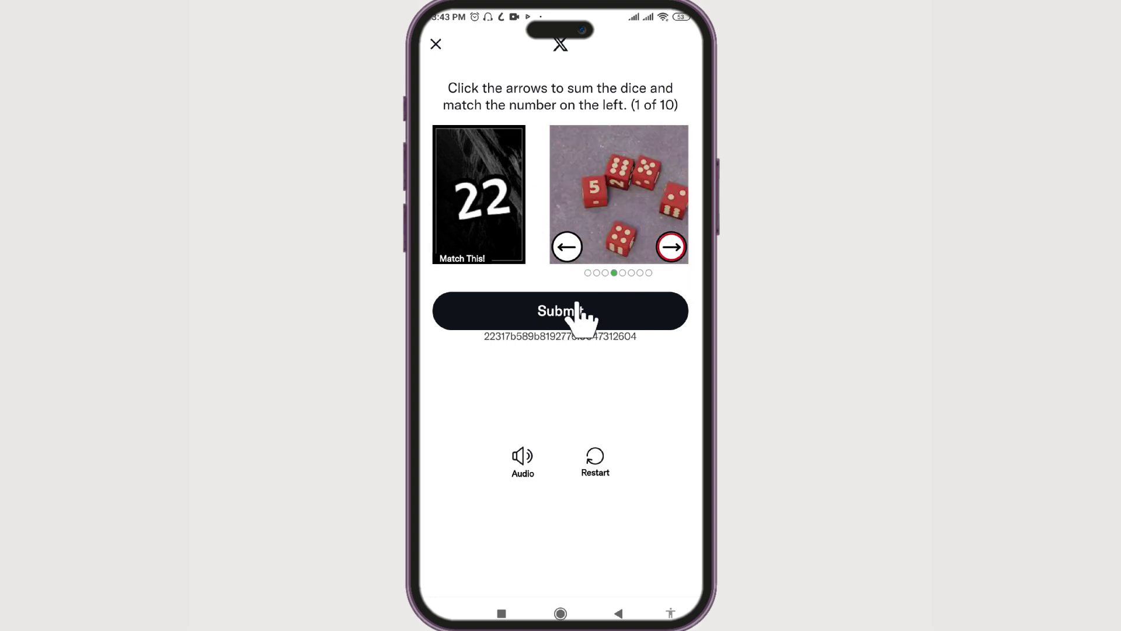
{"action": "left_click", "coordinate": [560, 318]}
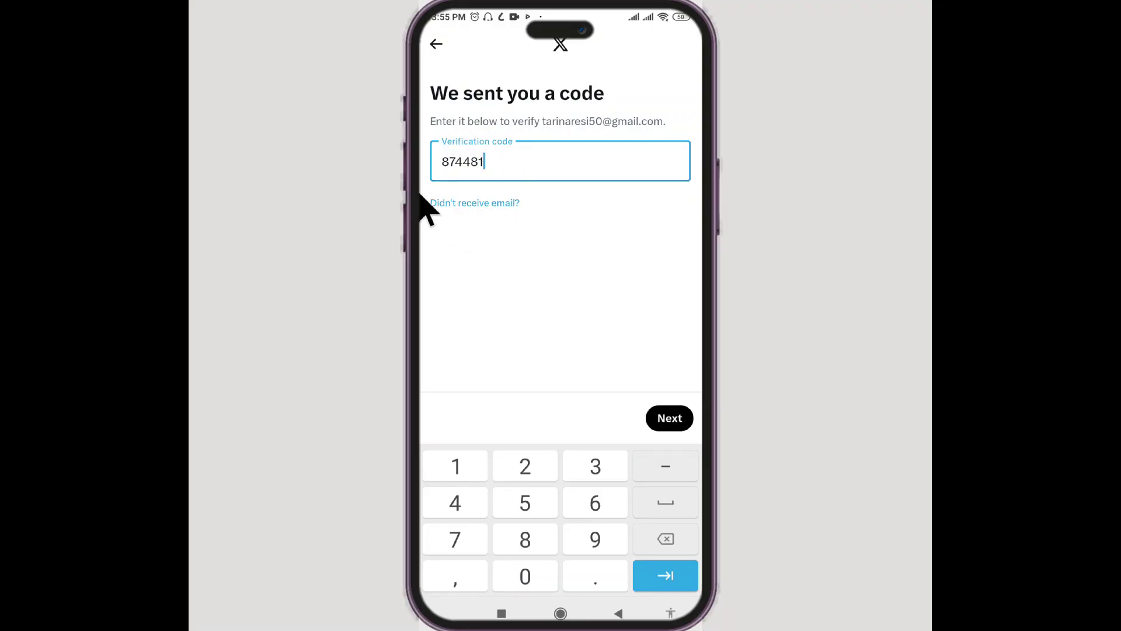
Step: Submit the e-mailed code, set an 8+ character password, and decline saving it
{"action": "left_click", "coordinate": [670, 418]}
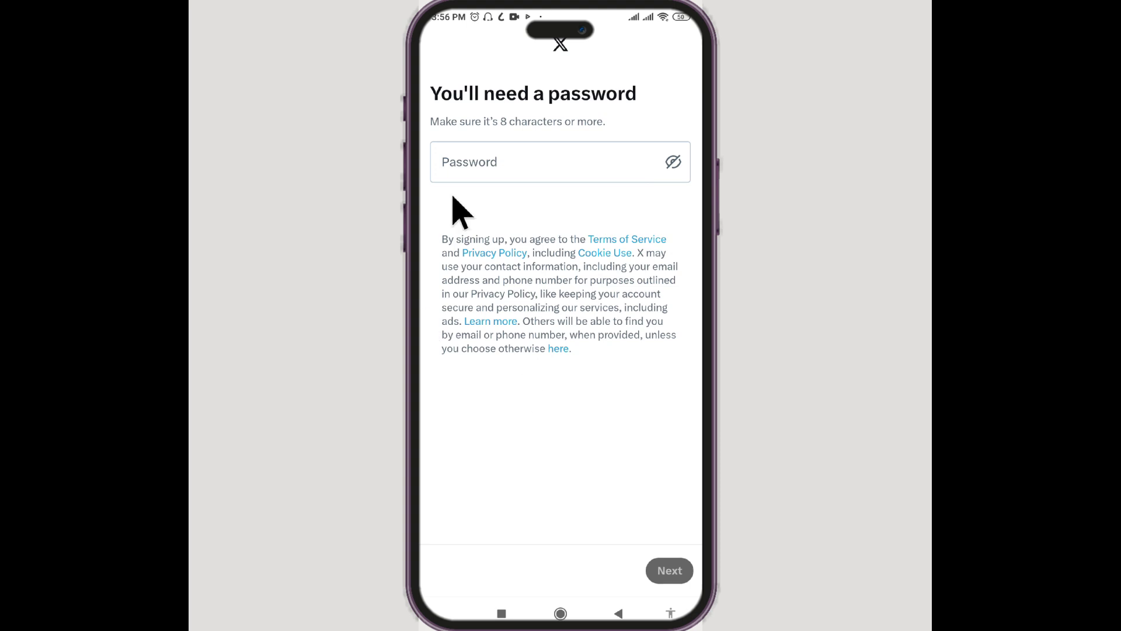
{"action": "left_click", "coordinate": [520, 171]}
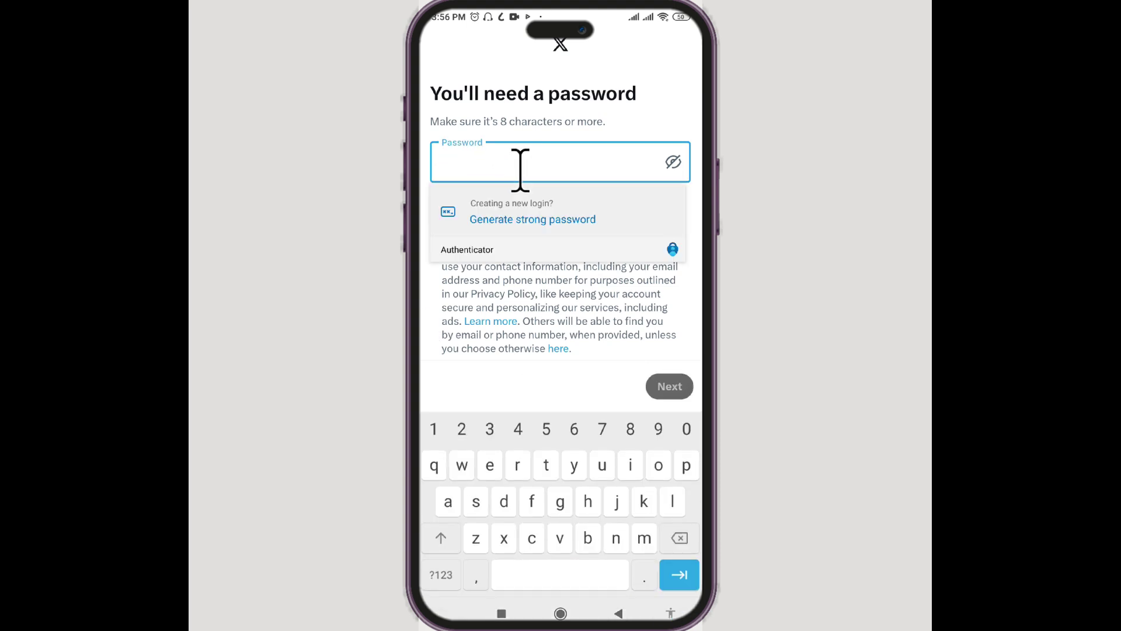
{"action": "key", "text": "ctrl+v"}
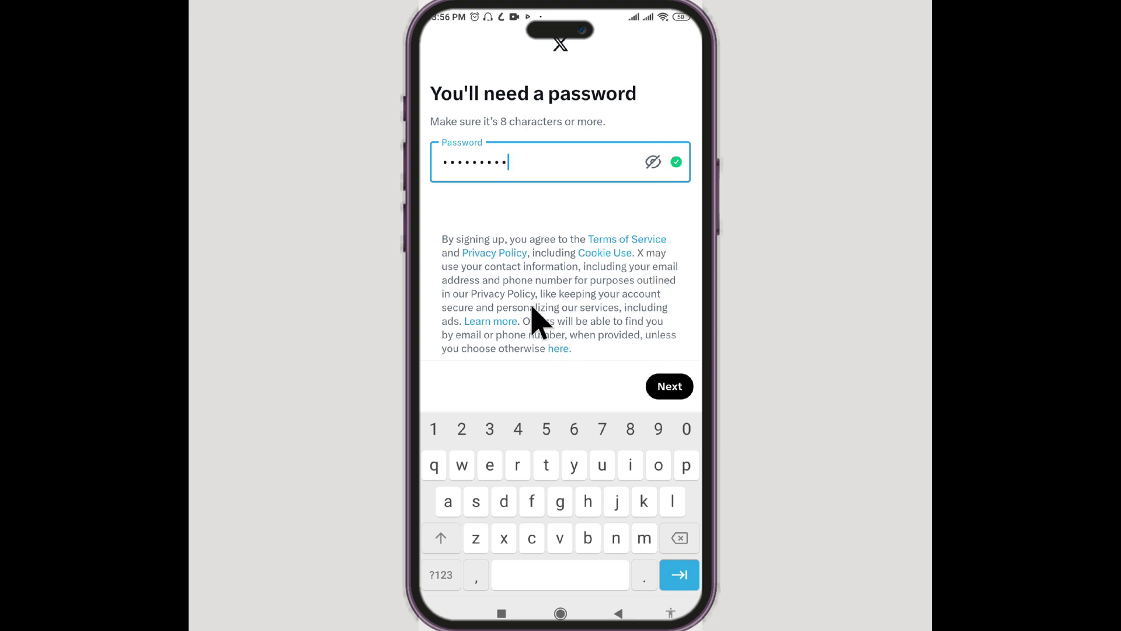
{"action": "left_click", "coordinate": [668, 387]}
{"action": "left_click", "coordinate": [590, 565]}
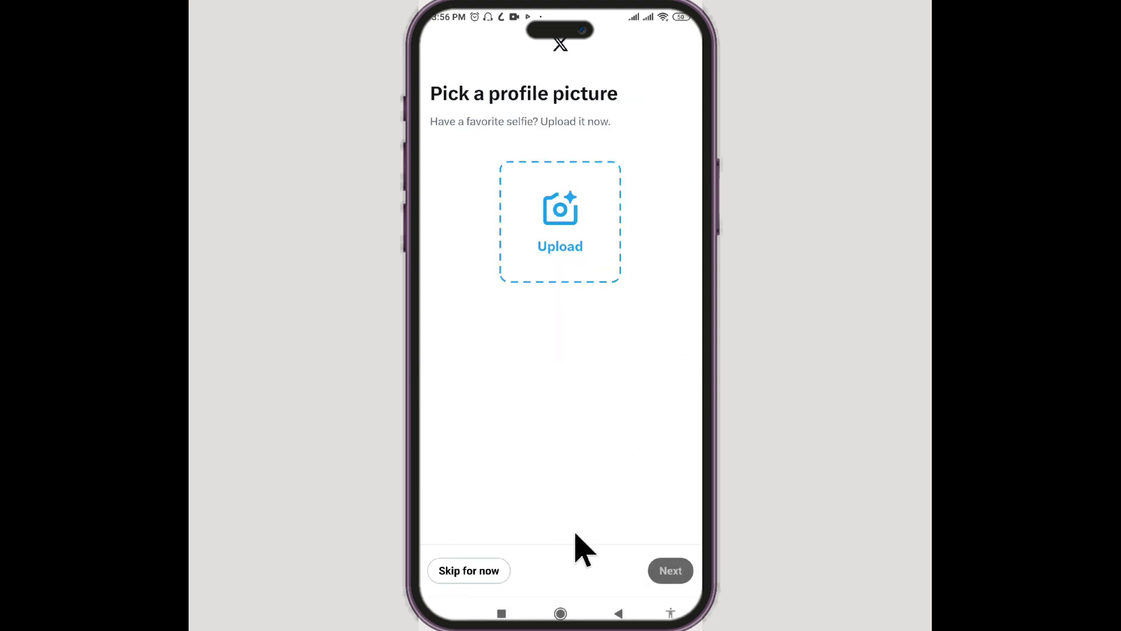
Step: Skip the profile picture and username steps, then continue past contact syncing
{"action": "left_click", "coordinate": [476, 570]}
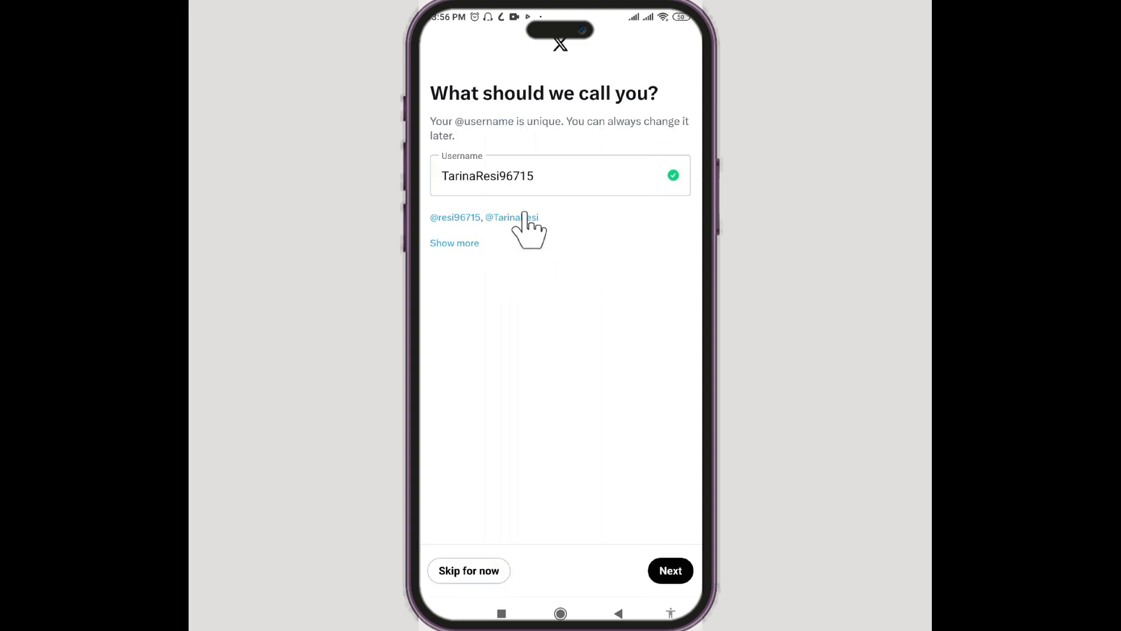
{"action": "left_click", "coordinate": [465, 576]}
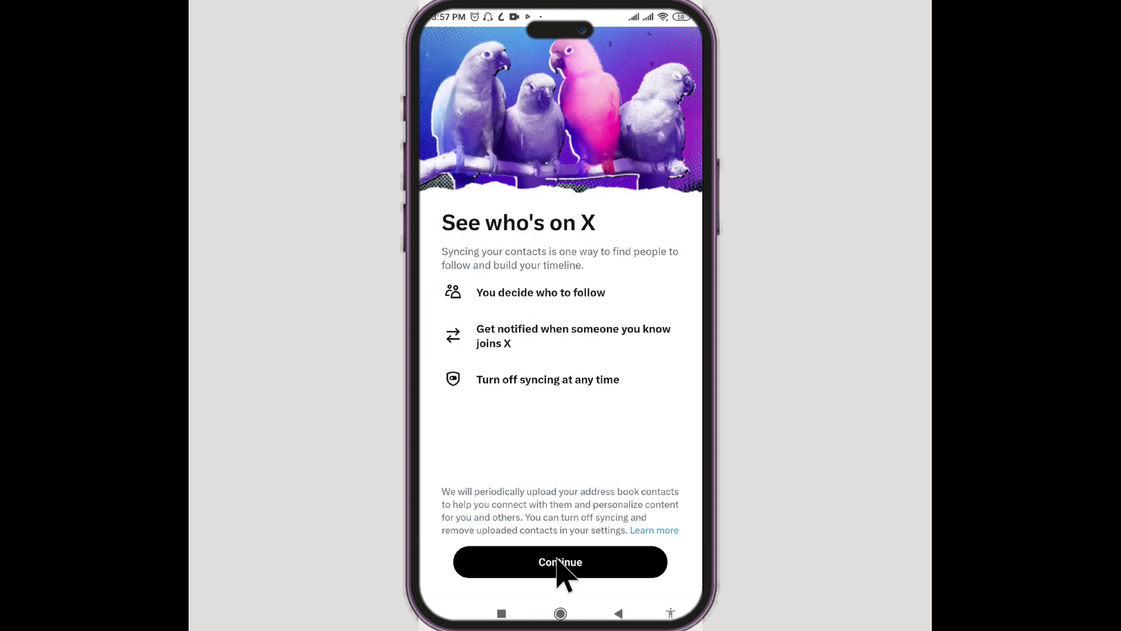
{"action": "left_click", "coordinate": [561, 562]}
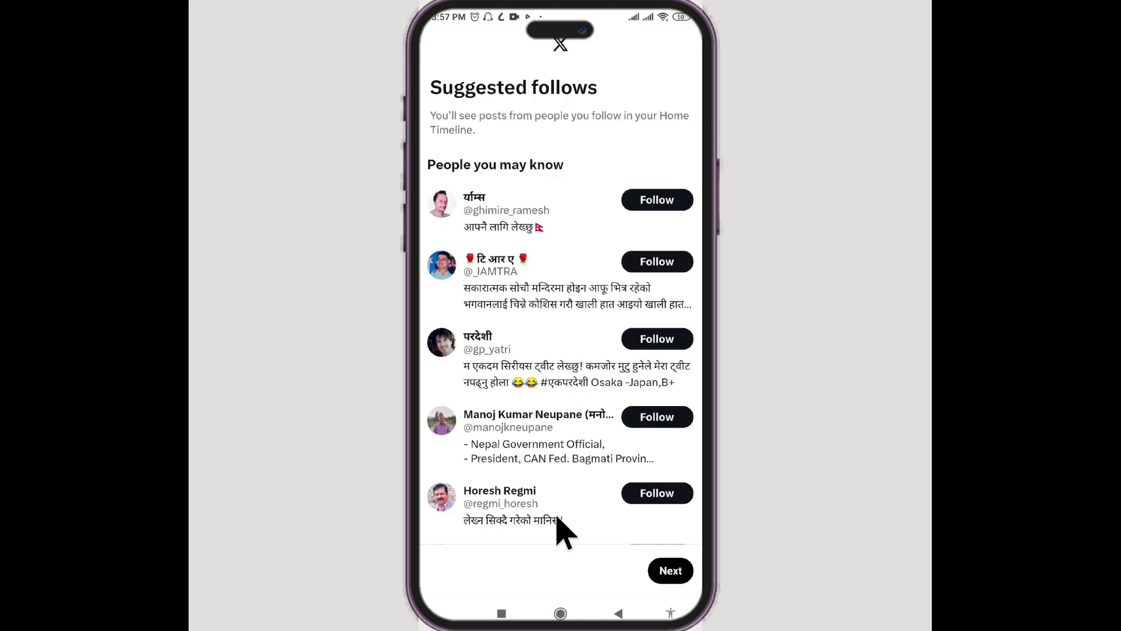
Step: Follow five suggested accounts, then also follow Routine of Nepal banda
{"action": "scroll", "coordinate": [581, 409], "scroll_direction": "down", "scroll_amount": 5}
{"action": "scroll", "coordinate": [570, 457], "scroll_direction": "up", "scroll_amount": 5}
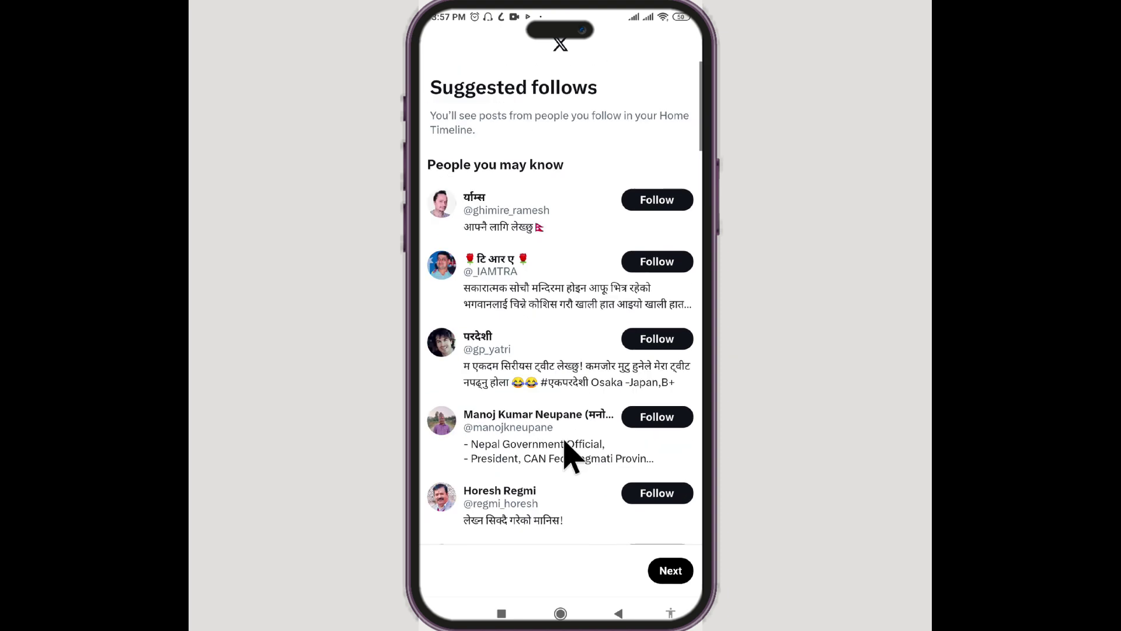
{"action": "left_click", "coordinate": [657, 200]}
{"action": "left_click", "coordinate": [657, 261]}
{"action": "left_click", "coordinate": [657, 338]}
{"action": "left_click", "coordinate": [657, 416]}
{"action": "left_click", "coordinate": [657, 492]}
{"action": "scroll", "coordinate": [590, 431], "scroll_direction": "down", "scroll_amount": 3}
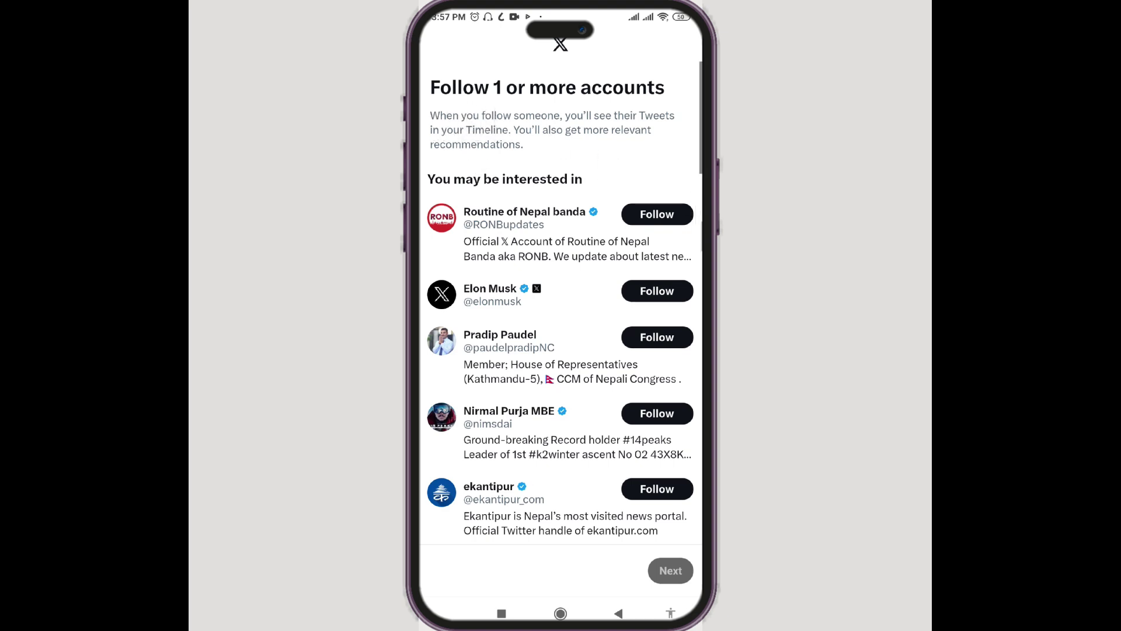
{"action": "left_click", "coordinate": [659, 218]}
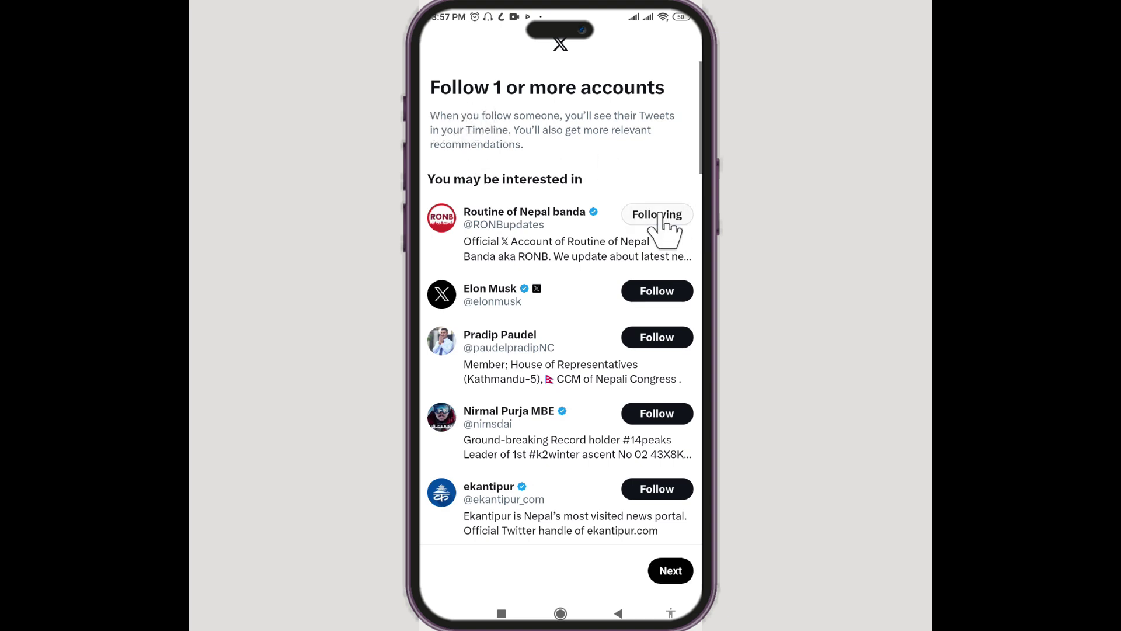
Step: Finish onboarding, decline the Audio and Video calls notice, and scroll the For you feed
{"action": "left_click", "coordinate": [672, 573]}
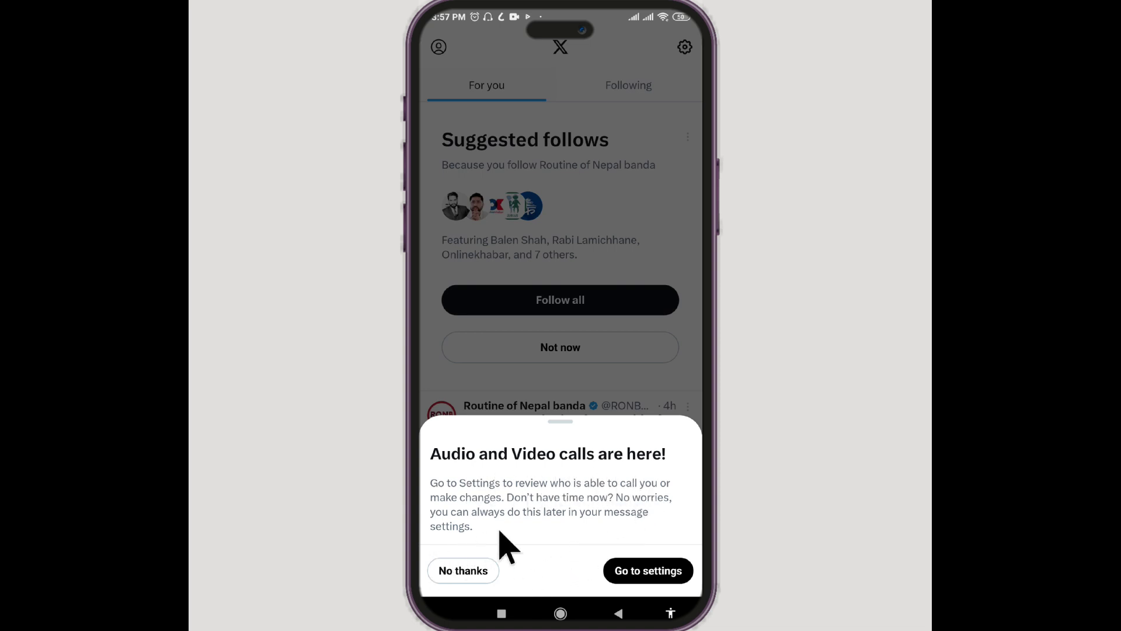
{"action": "left_click", "coordinate": [467, 573]}
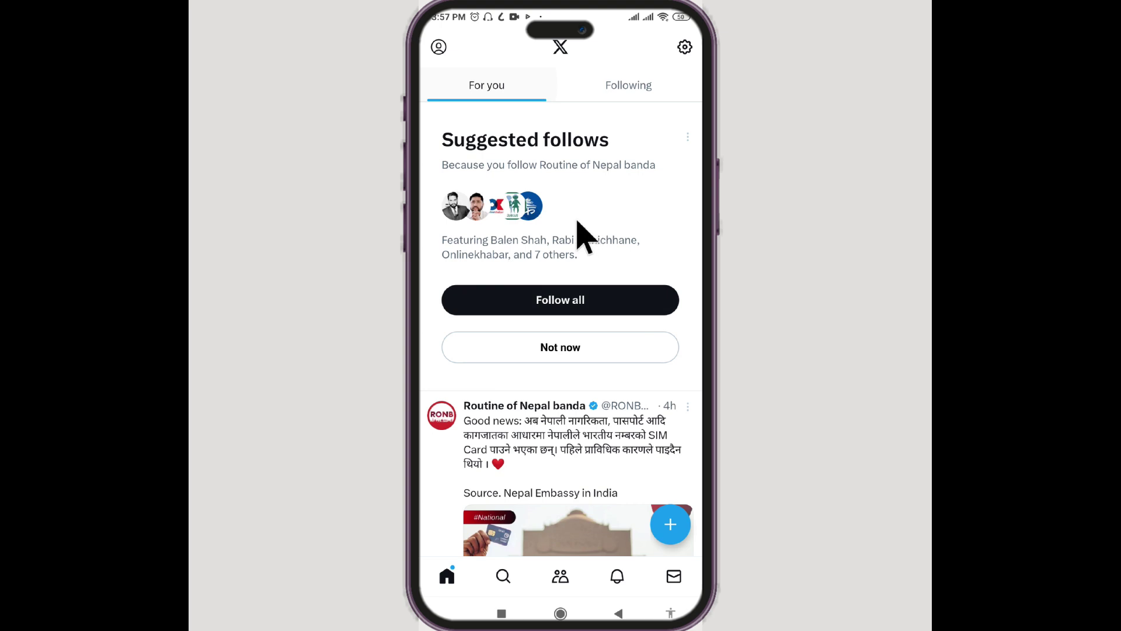
{"action": "scroll", "coordinate": [581, 375], "scroll_direction": "down", "scroll_amount": 5}
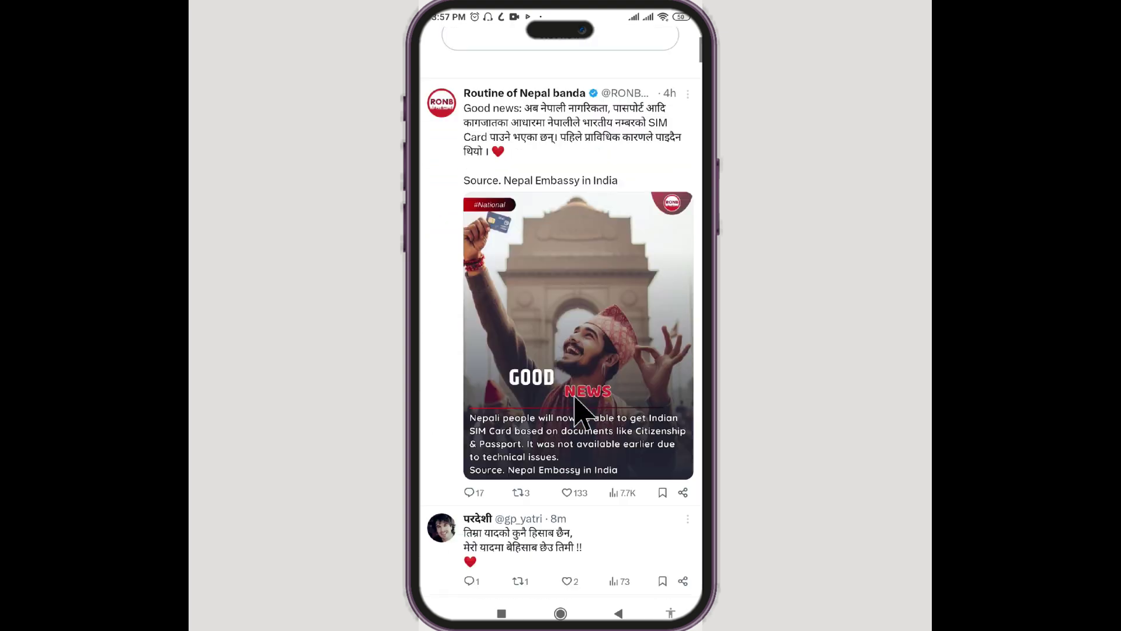
{"action": "scroll", "coordinate": [577, 405], "scroll_direction": "down", "scroll_amount": 2}
{"action": "scroll", "coordinate": [540, 433], "scroll_direction": "down", "scroll_amount": 1}
{"action": "scroll", "coordinate": [485, 327], "scroll_direction": "up", "scroll_amount": 7}
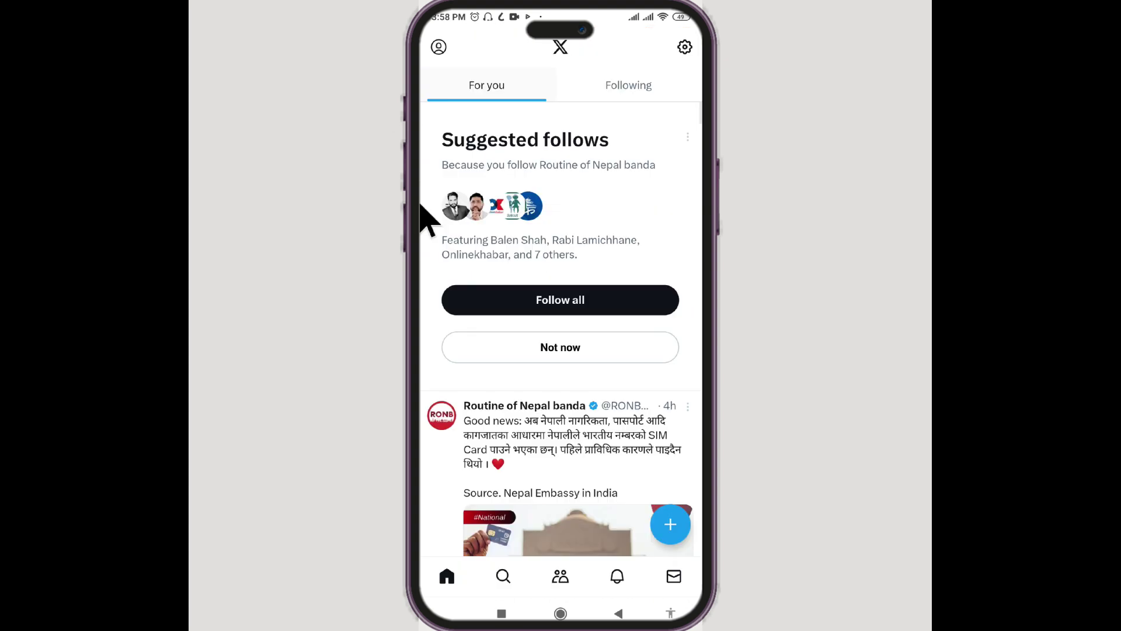